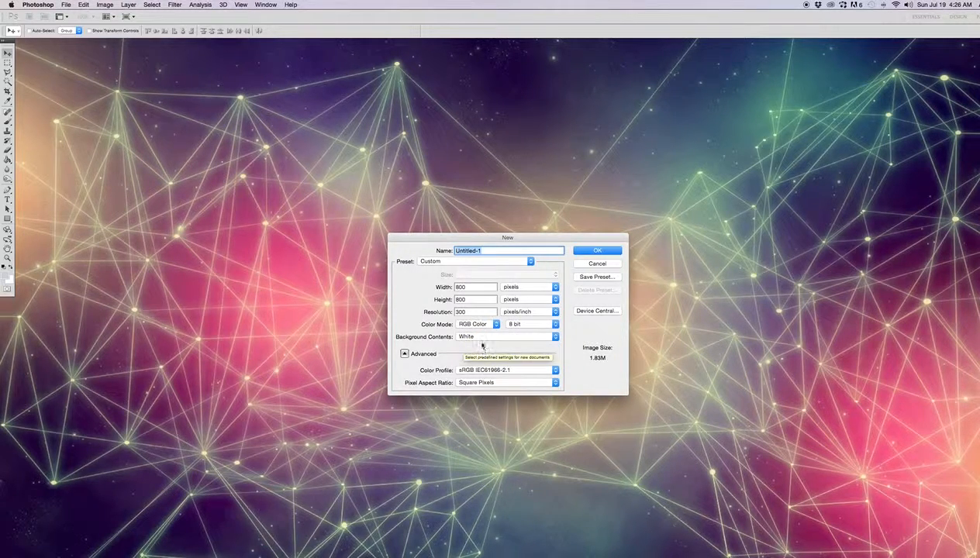
Create an 800 by 800 pixel RGB document at 300 pixels/inch with a white background and move its window toward the screen's centre
click(598, 250)
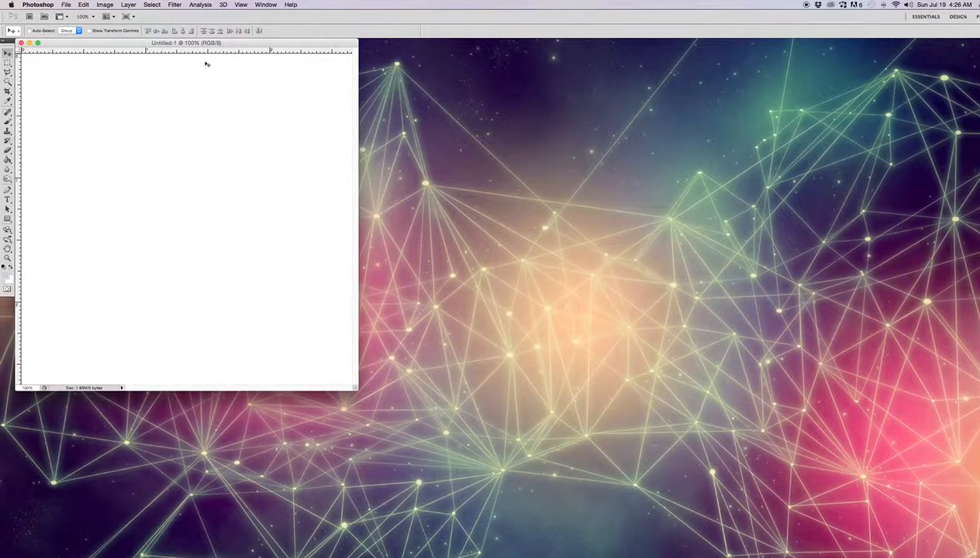
drag(167, 41, 392, 93)
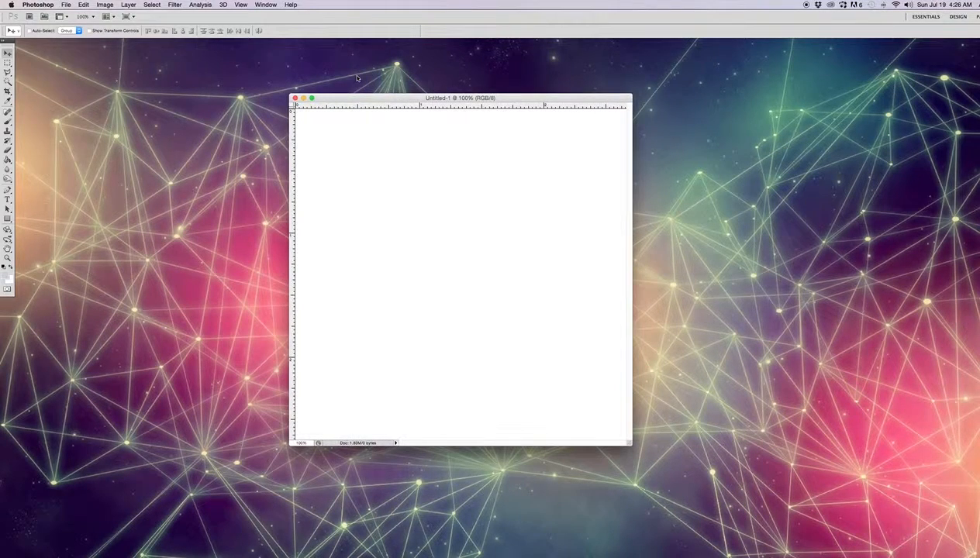
Show the Layers panel, place it beside the document window and enlarge it to a tall panel
click(259, 6)
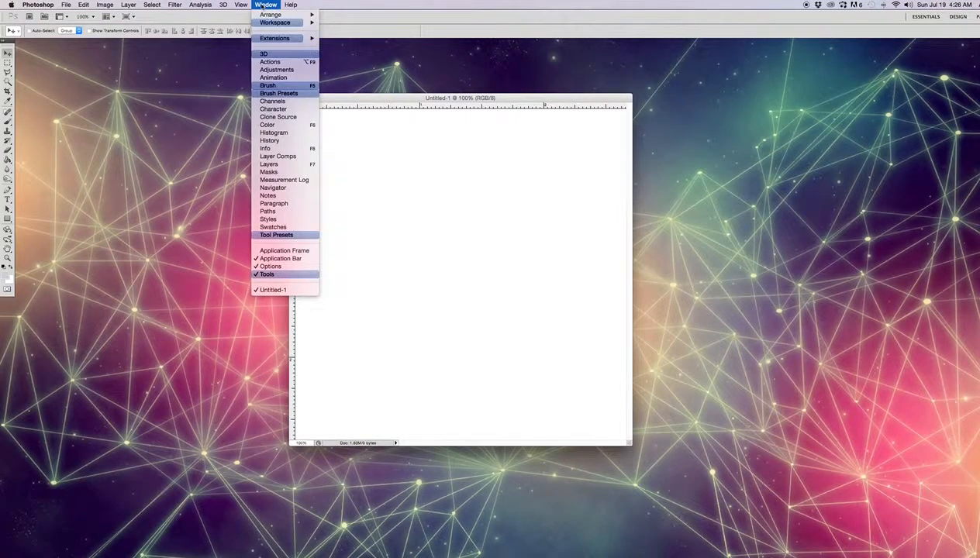
click(287, 165)
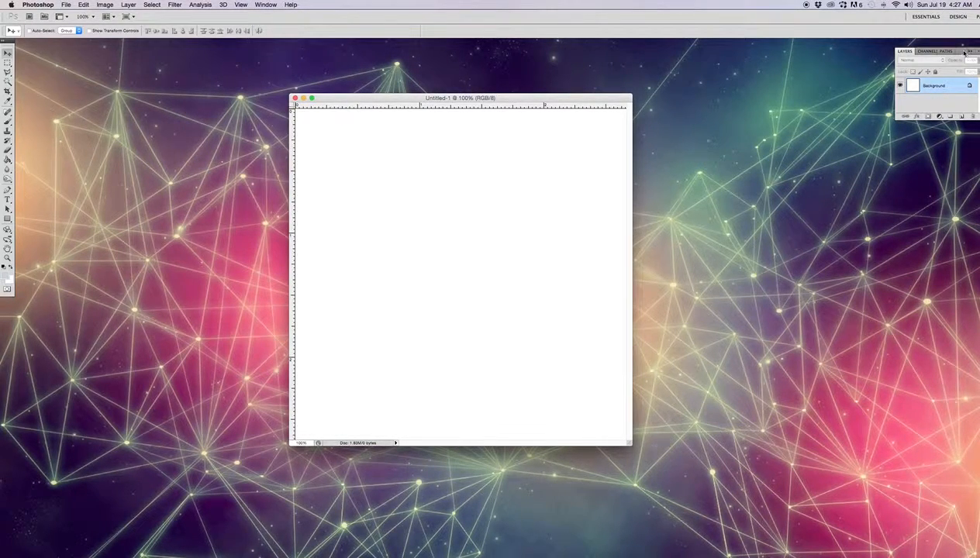
drag(969, 52, 838, 81)
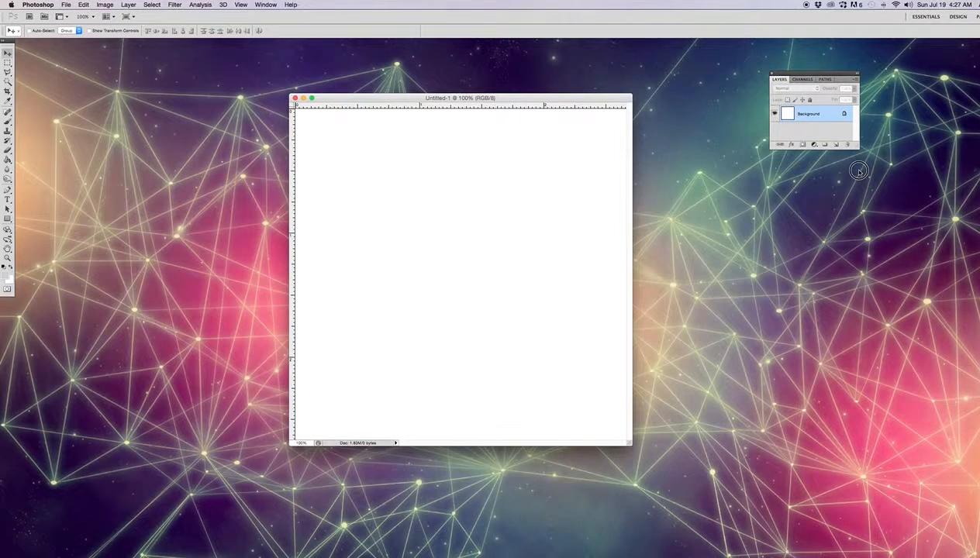
drag(857, 147, 938, 505)
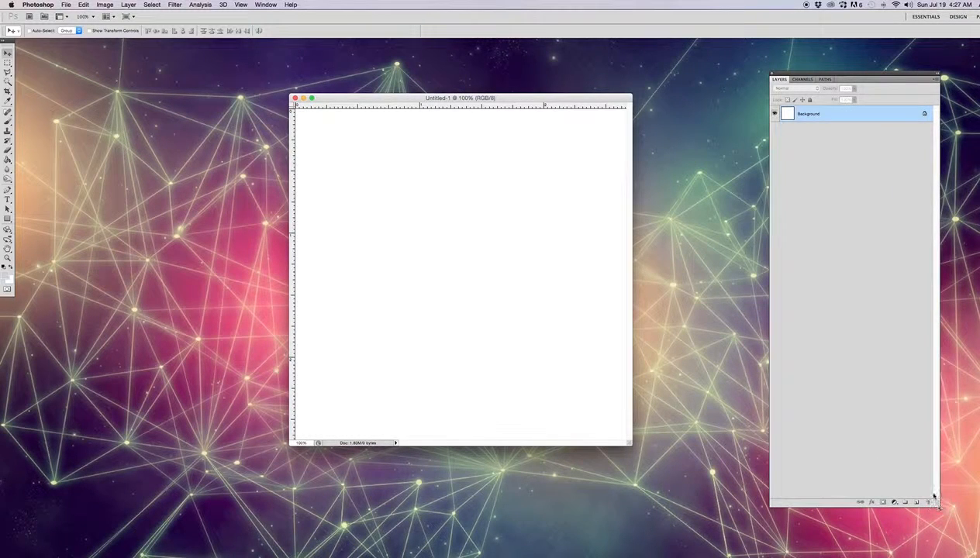
Show the Animation (Frames) panel, float it as a wide strip below the document, and enlarge the document window slightly around the canvas
click(263, 5)
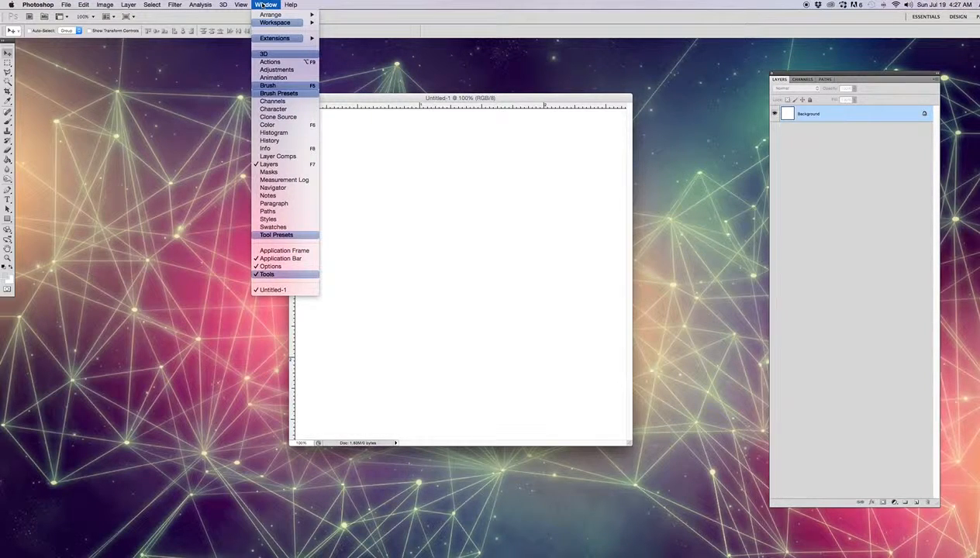
click(273, 78)
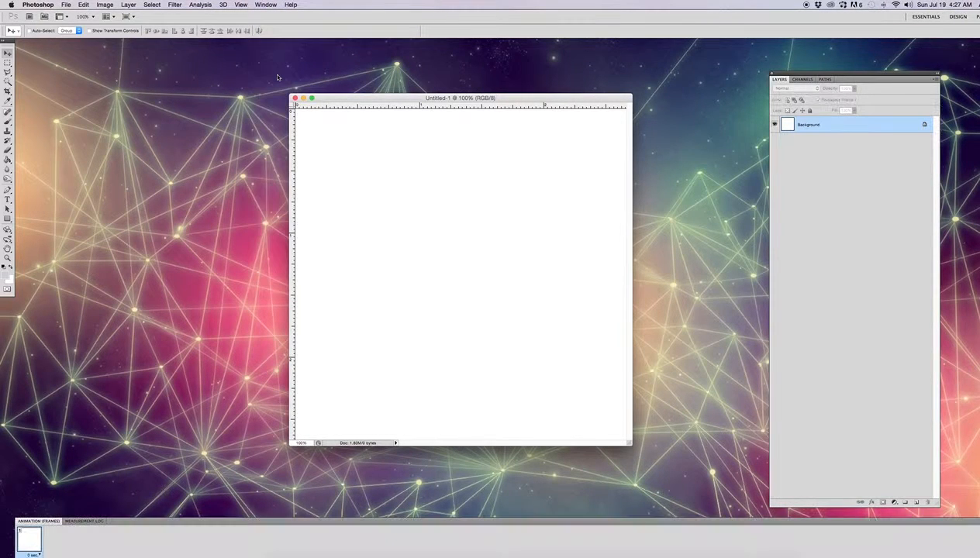
mouse_move(355, 518)
mouse_down()
mouse_move(354, 490)
mouse_move(350, 506)
mouse_up()
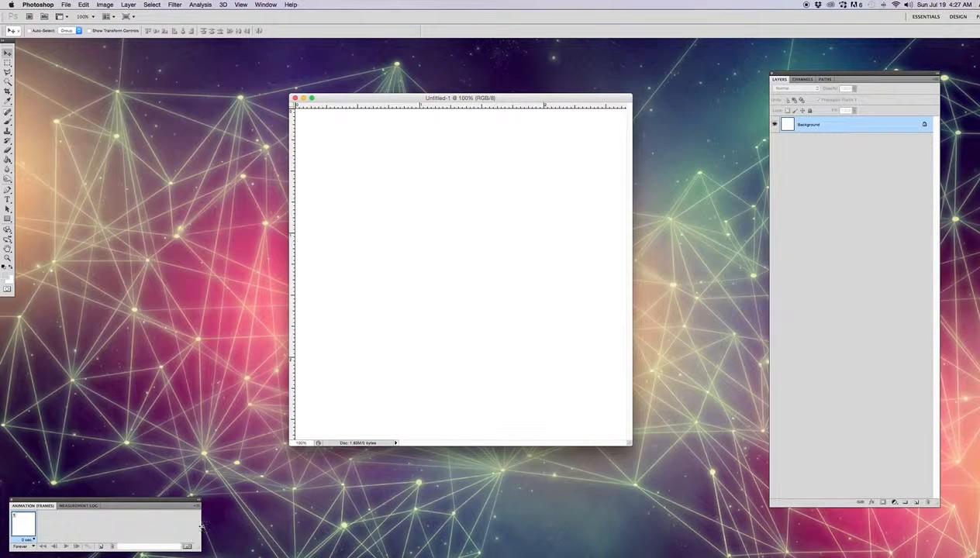
drag(201, 527, 763, 554)
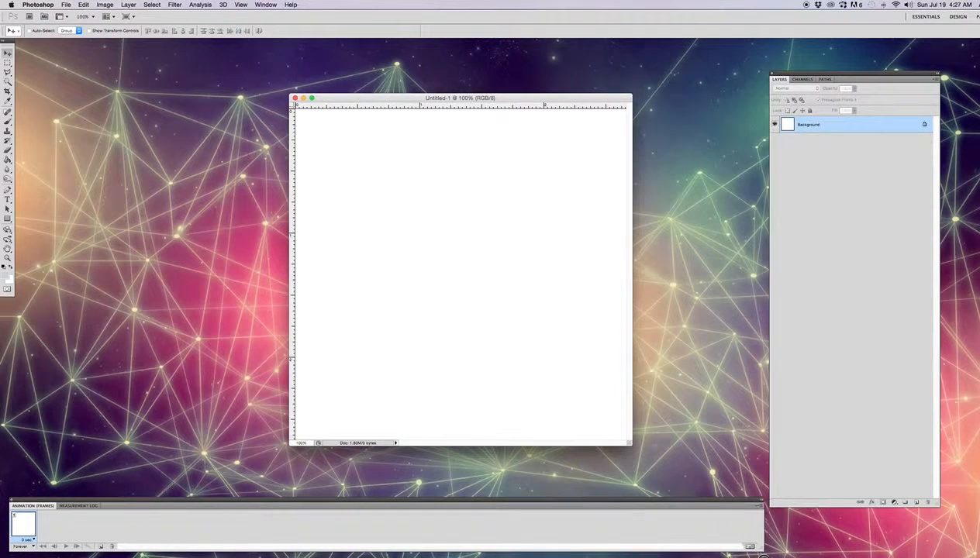
drag(574, 504, 571, 496)
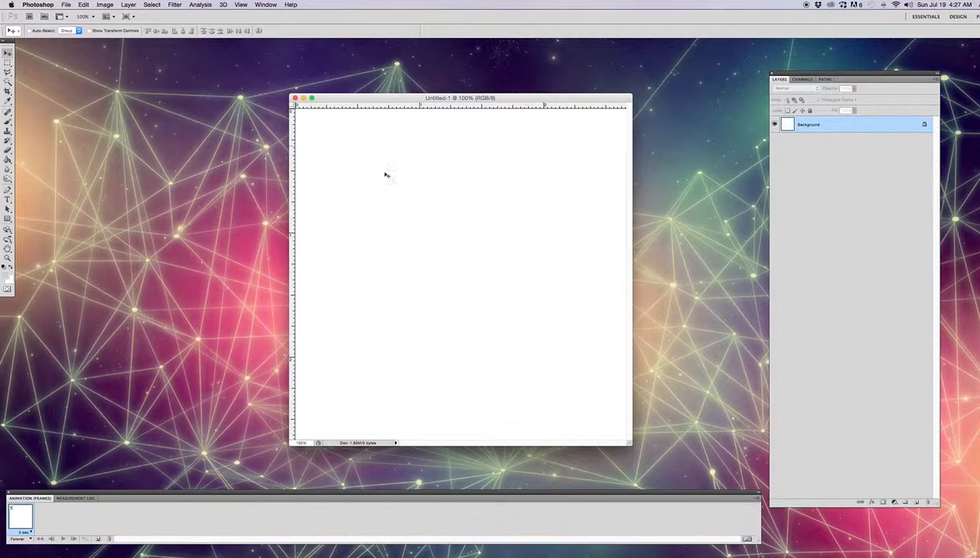
drag(631, 442, 664, 458)
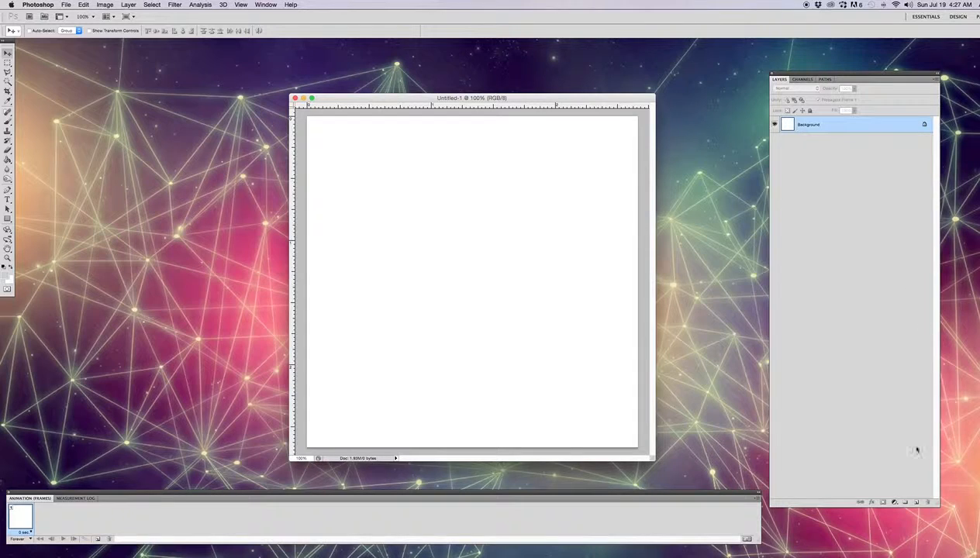
Add a new layer above the Background and paint a thick black ring on it with the Brush tool
click(916, 503)
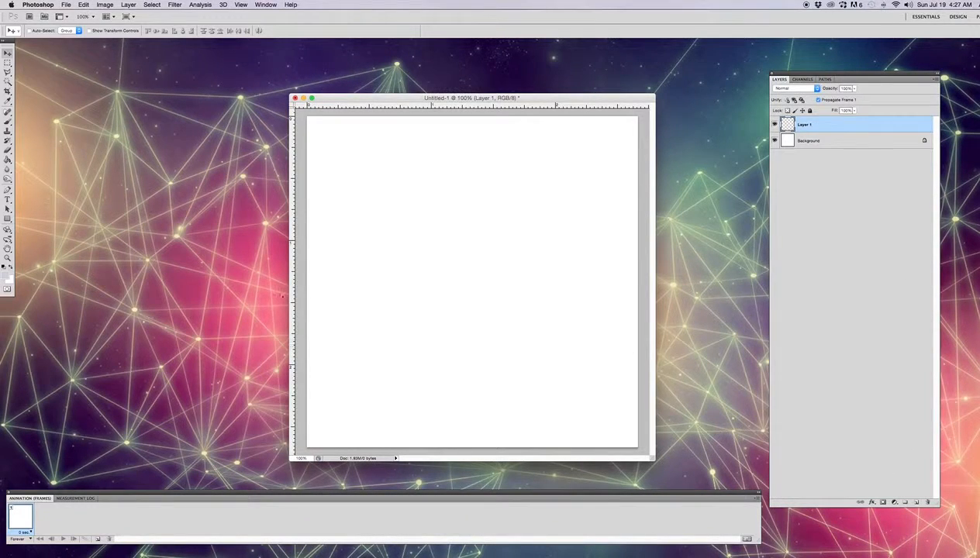
click(8, 121)
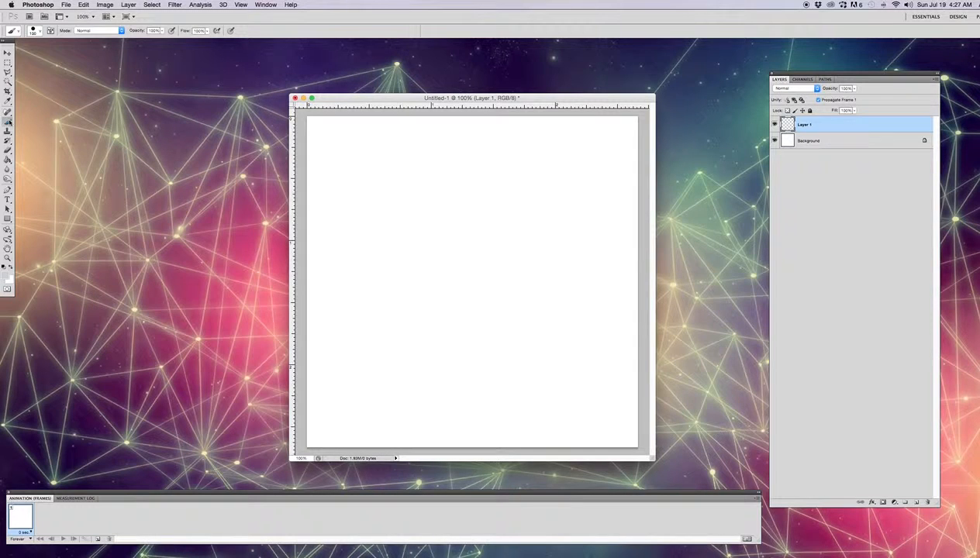
click(3, 266)
mouse_move(450, 191)
mouse_down()
mouse_move(383, 214)
mouse_move(366, 235)
mouse_move(367, 276)
mouse_move(396, 320)
mouse_move(443, 348)
mouse_move(540, 332)
mouse_move(569, 288)
mouse_move(553, 234)
mouse_move(527, 214)
mouse_move(441, 188)
mouse_up()
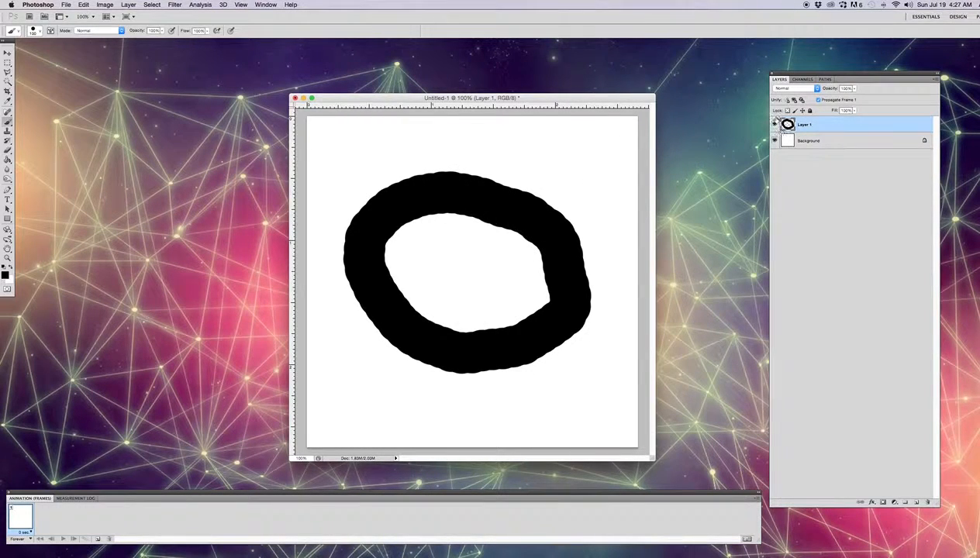
Add a second layer and, with Layer 1 faded to 50% opacity as a guide, paint another black ring on the new layer
click(915, 503)
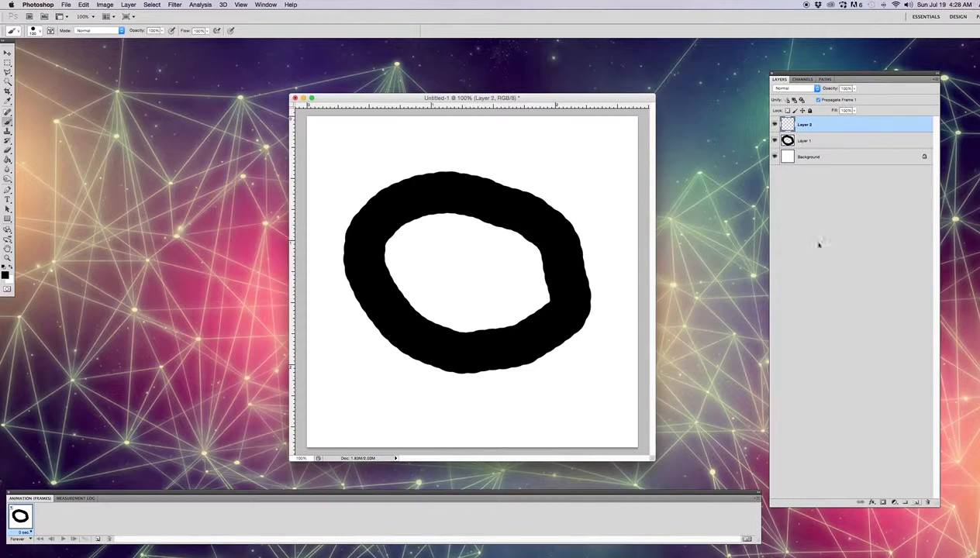
click(818, 145)
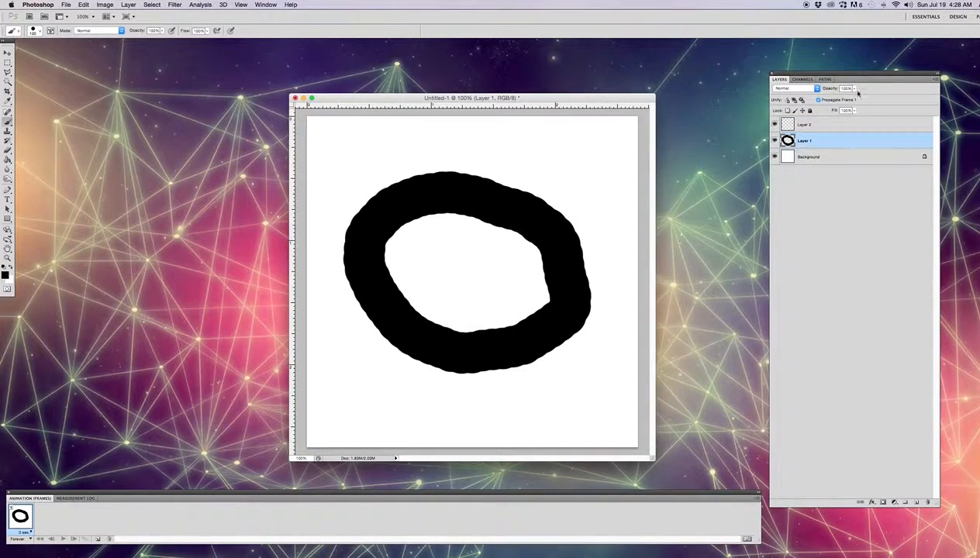
drag(853, 88, 834, 95)
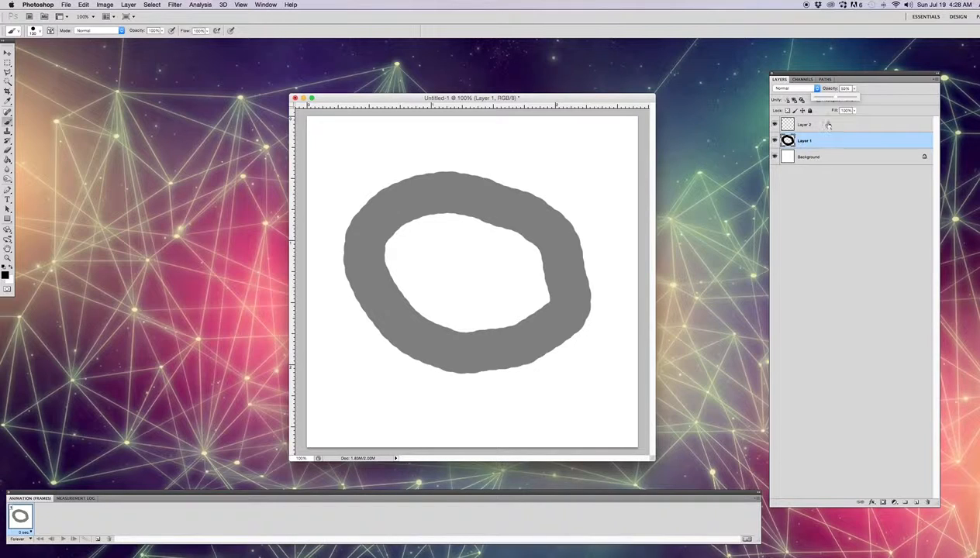
click(828, 125)
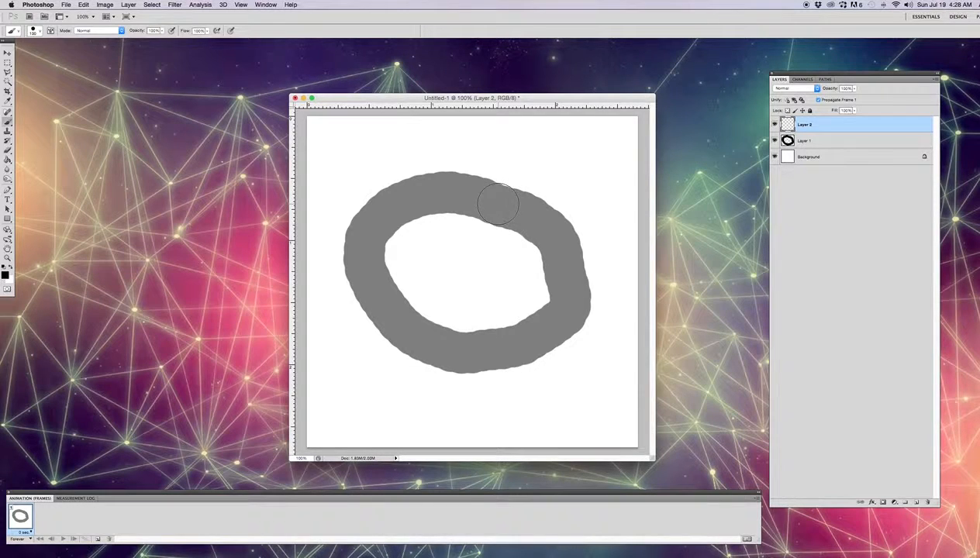
mouse_move(498, 203)
mouse_down()
mouse_move(393, 190)
mouse_move(357, 228)
mouse_move(351, 268)
mouse_move(380, 339)
mouse_move(411, 354)
mouse_move(500, 366)
mouse_move(562, 332)
mouse_move(585, 245)
mouse_move(571, 208)
mouse_move(547, 194)
mouse_move(460, 197)
mouse_up()
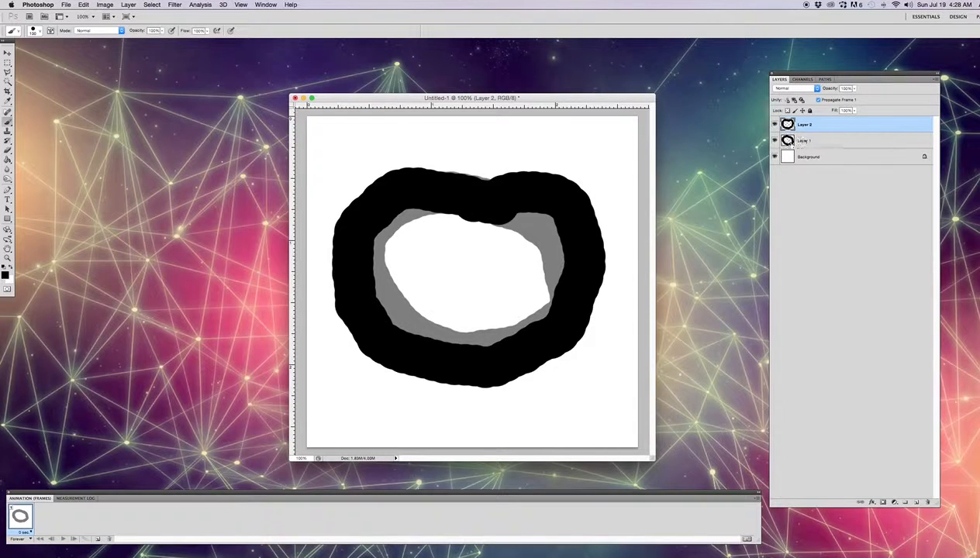
Hide Layer 1 and set Layer 2's opacity to 50%
click(807, 140)
click(802, 126)
click(774, 141)
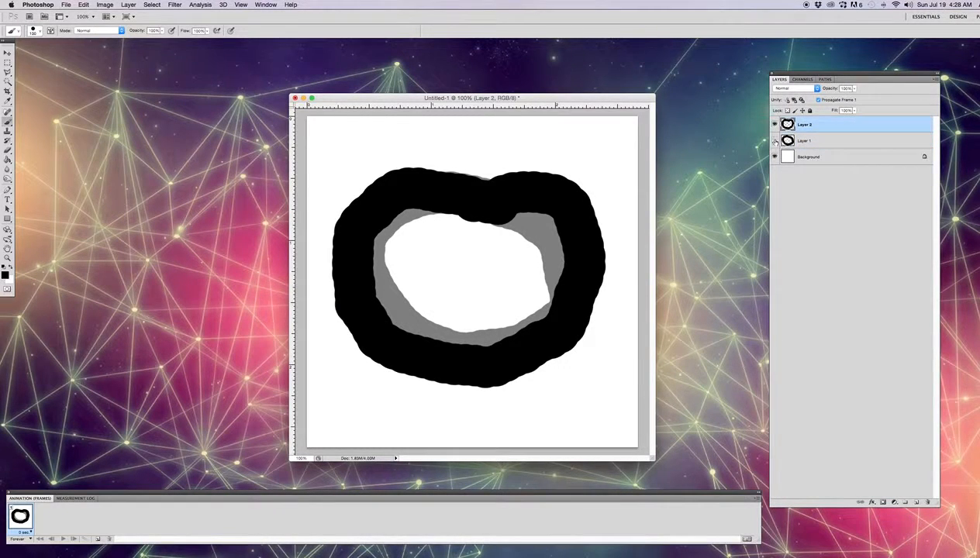
click(849, 89)
text(50)
key(Return)
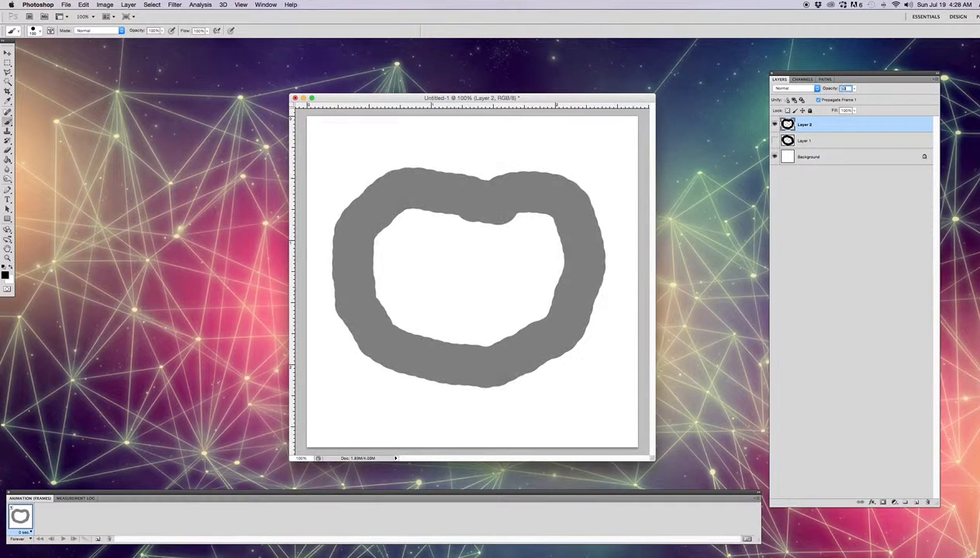
Add a third layer and paint another thick black ring on it over the faded Layer 2 ring
click(916, 502)
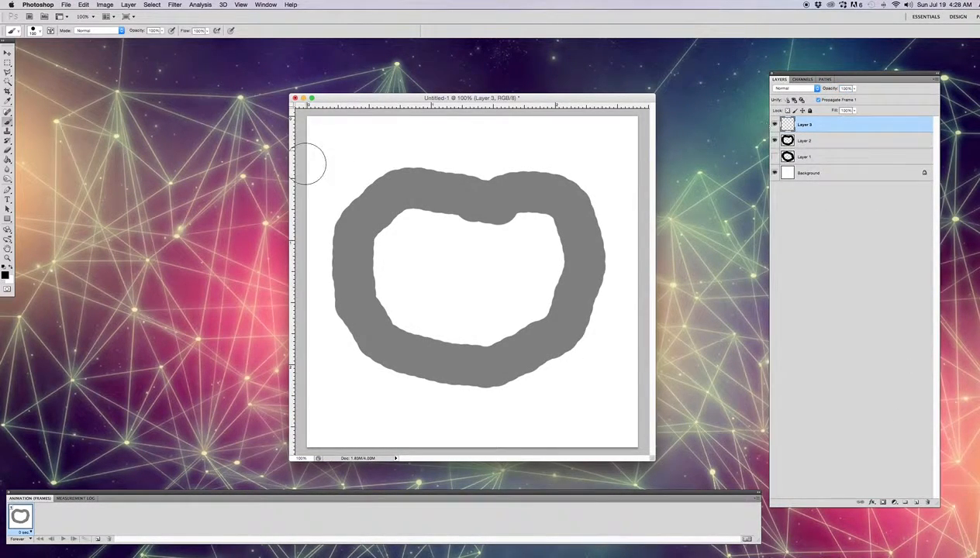
mouse_move(485, 187)
mouse_down()
mouse_move(367, 195)
mouse_move(349, 227)
mouse_move(356, 313)
mouse_move(384, 357)
mouse_move(412, 387)
mouse_move(480, 404)
mouse_move(517, 401)
mouse_move(532, 384)
mouse_move(549, 316)
mouse_move(546, 231)
mouse_move(533, 200)
mouse_move(485, 187)
mouse_up()
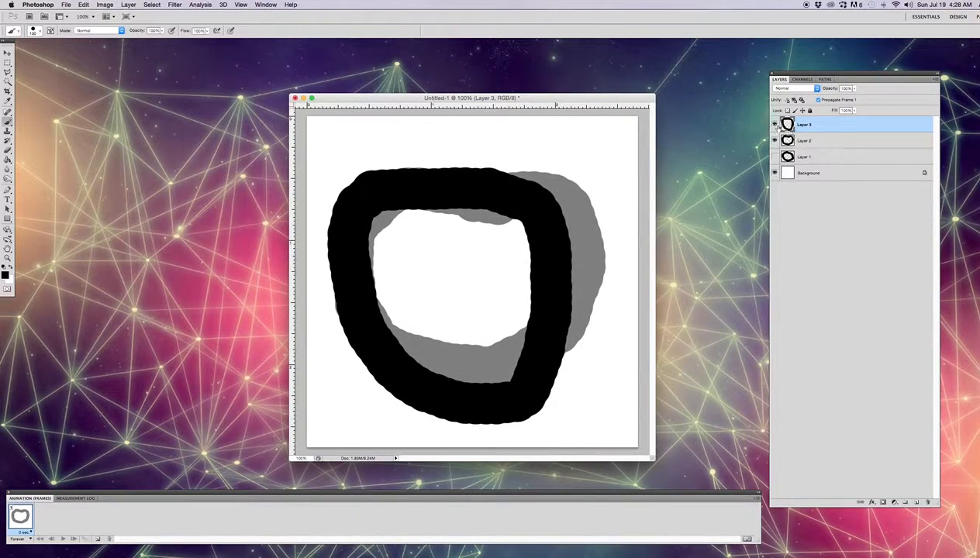
Hide Layer 3 and restore Layer 2's opacity to 100%
click(774, 125)
click(774, 141)
click(774, 140)
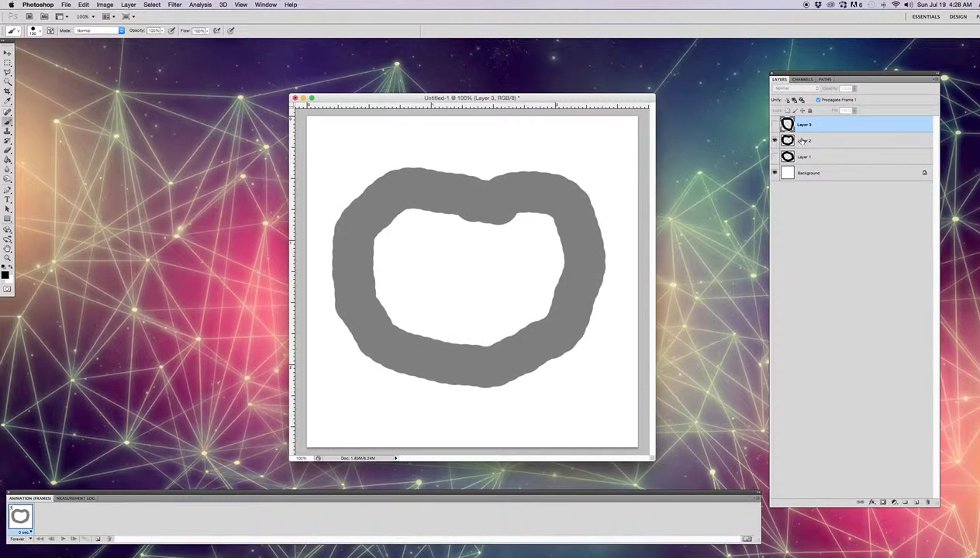
click(802, 140)
drag(850, 88, 792, 91)
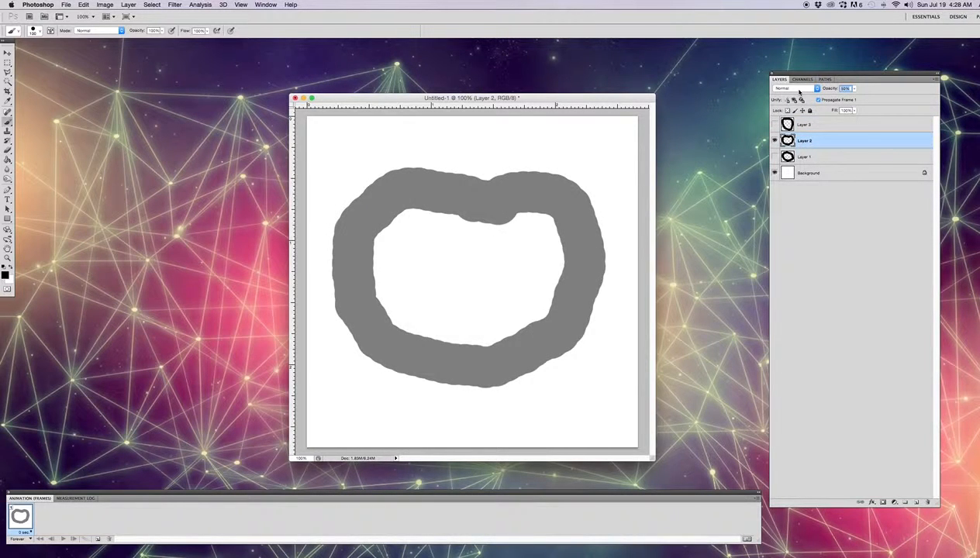
text(100)
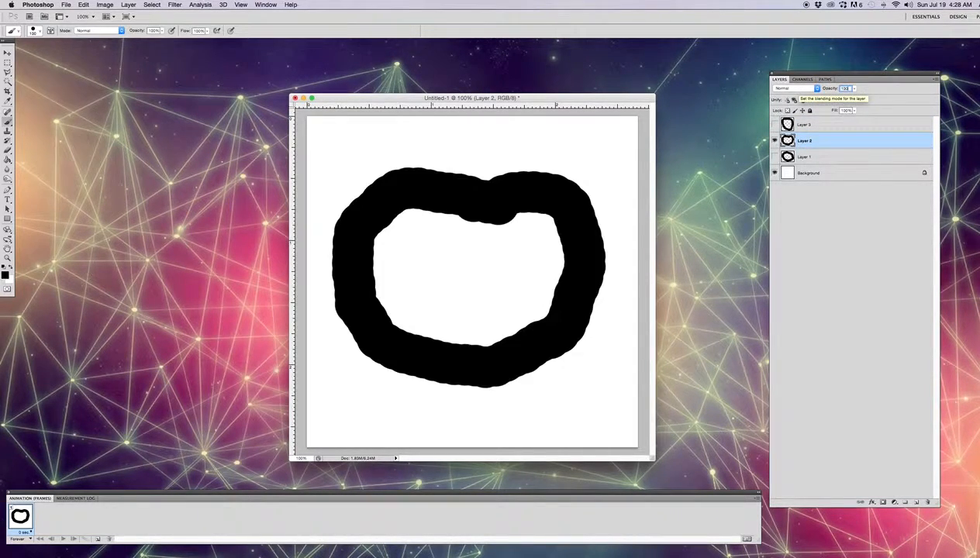
key(Return)
Make Layer 1 visible and set its opacity to 100%
click(833, 158)
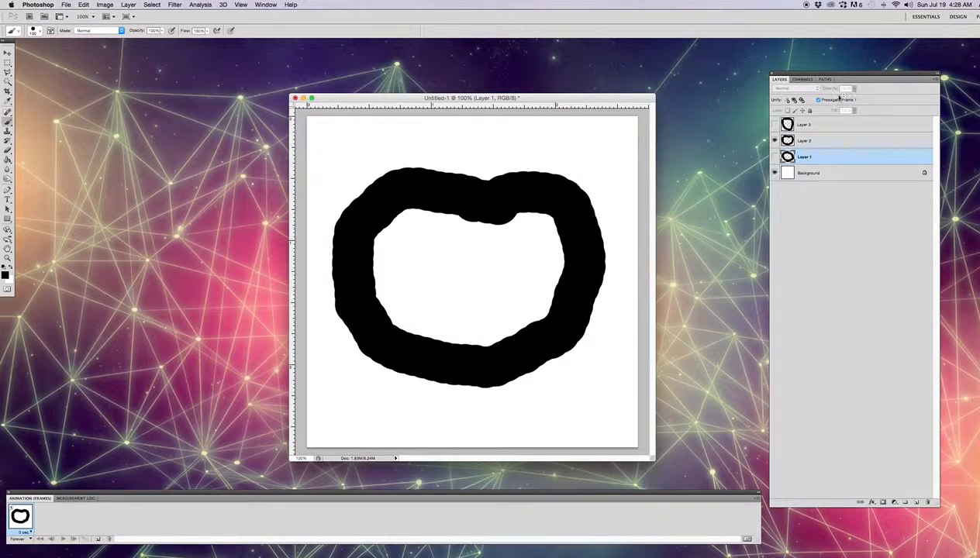
click(774, 157)
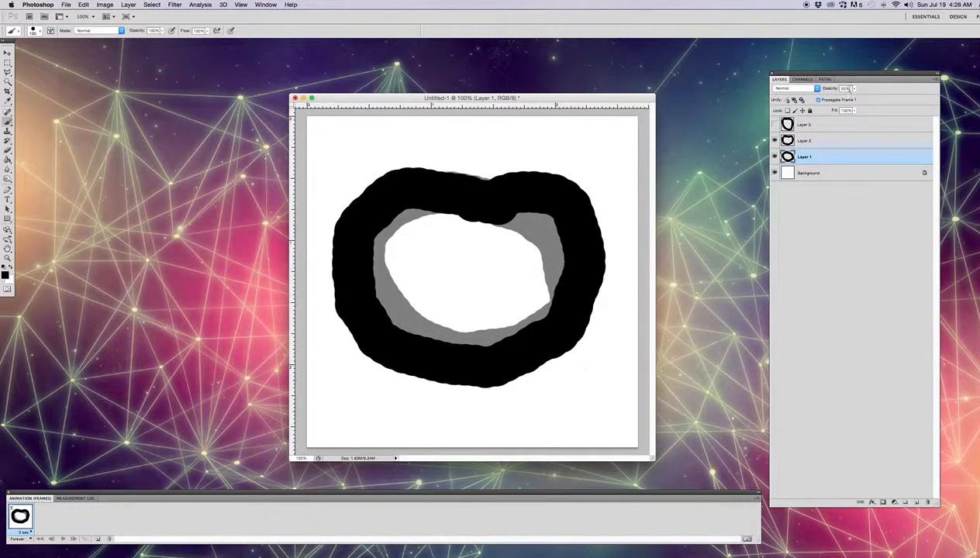
drag(850, 88, 811, 88)
text(100)
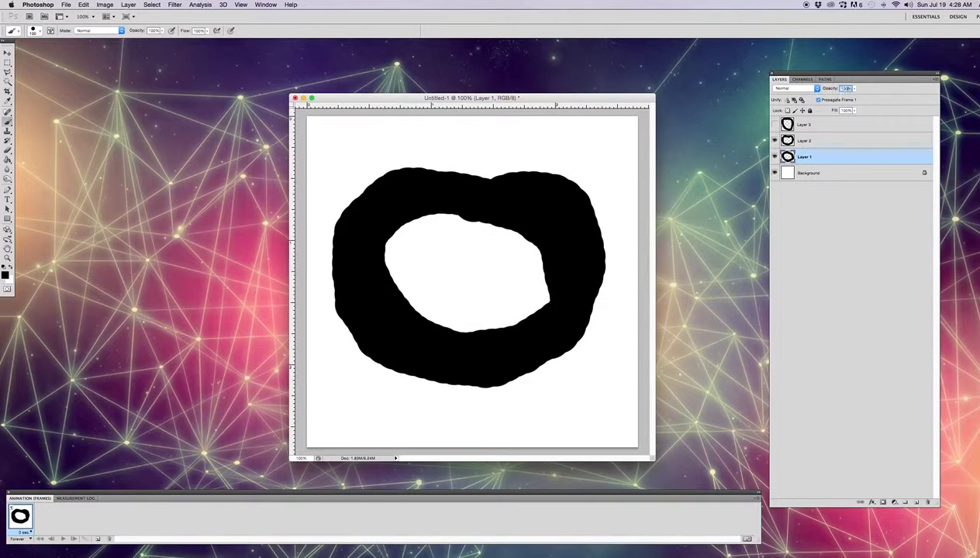
Hide Layer 2 so that the first animation frame shows only Layer 1 and the Background
click(774, 141)
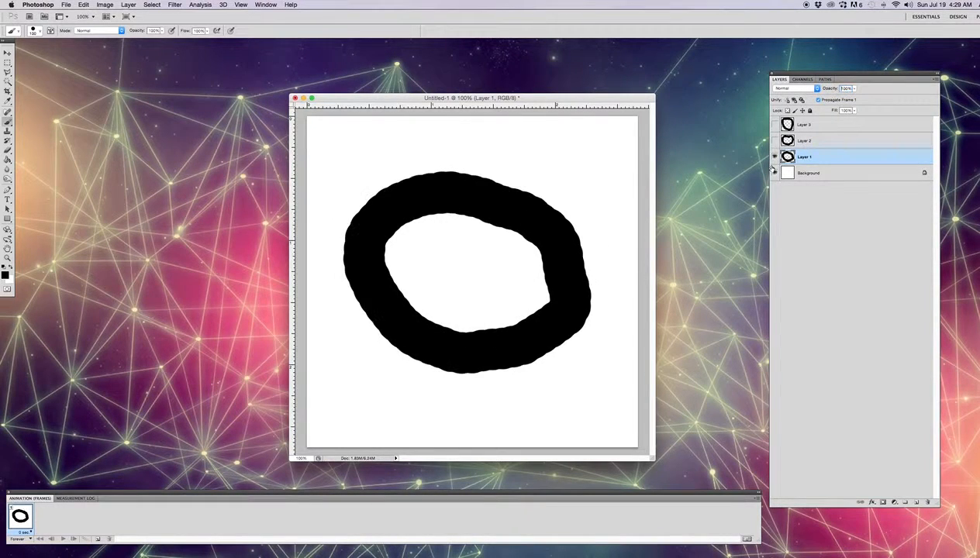
click(774, 172)
click(774, 172)
click(774, 156)
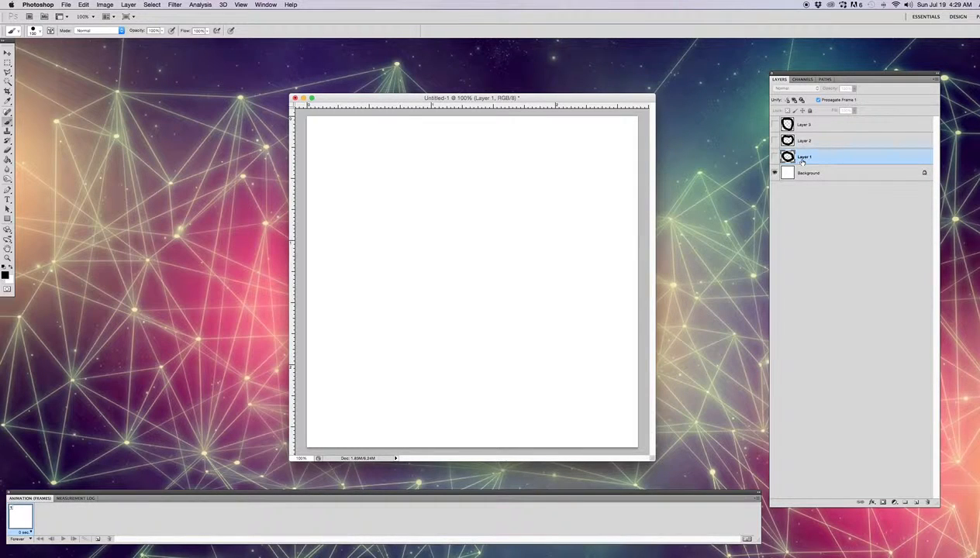
click(768, 157)
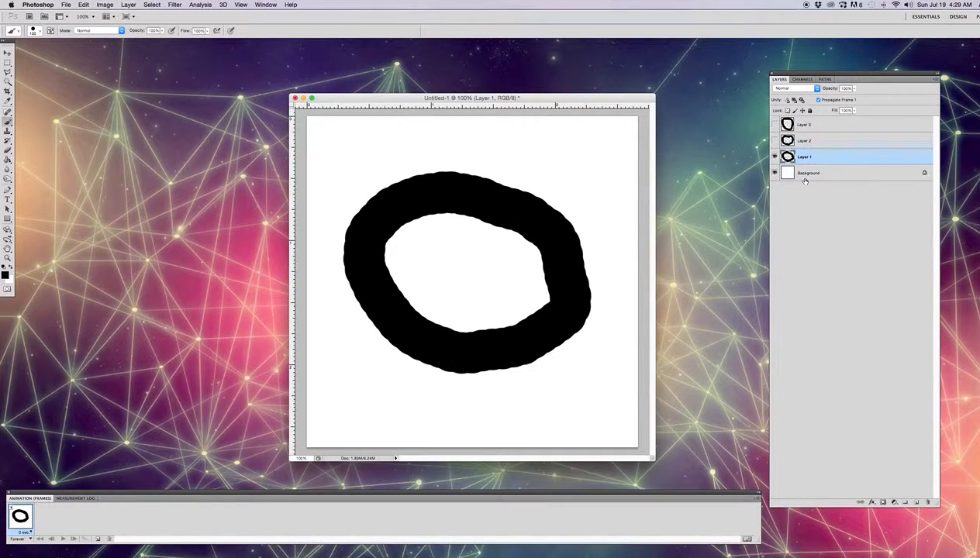
Add a second animation frame that shows only Layer 2 and the Background, with Layer 1 hidden
click(99, 540)
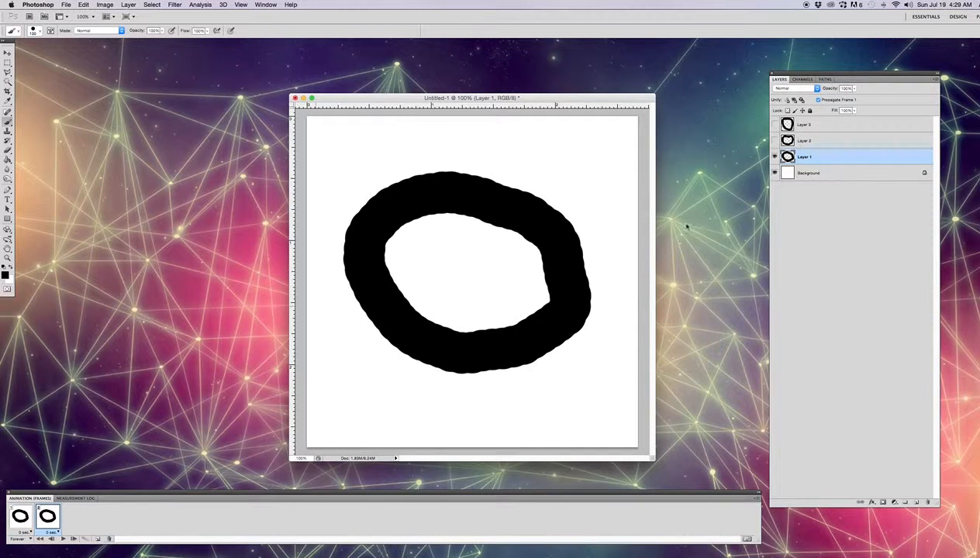
click(803, 140)
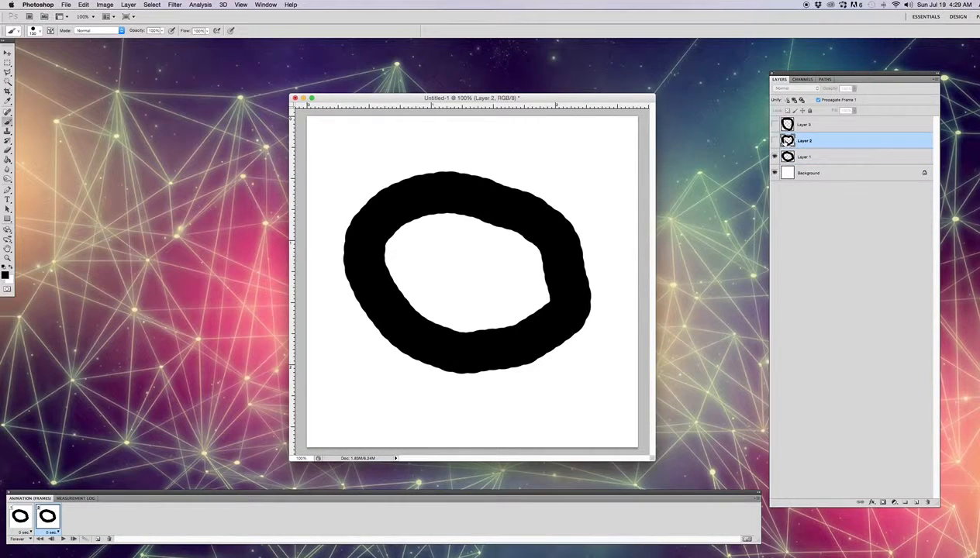
click(774, 140)
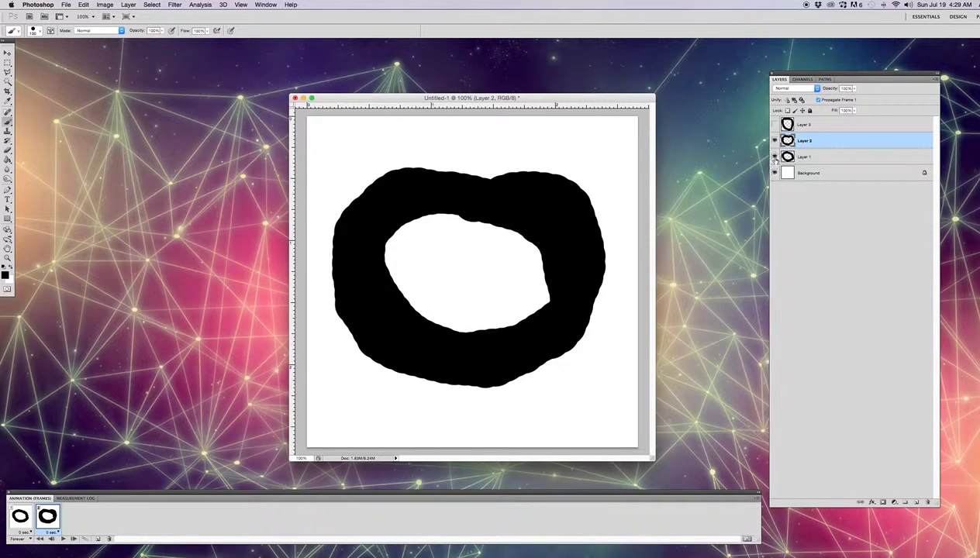
click(775, 156)
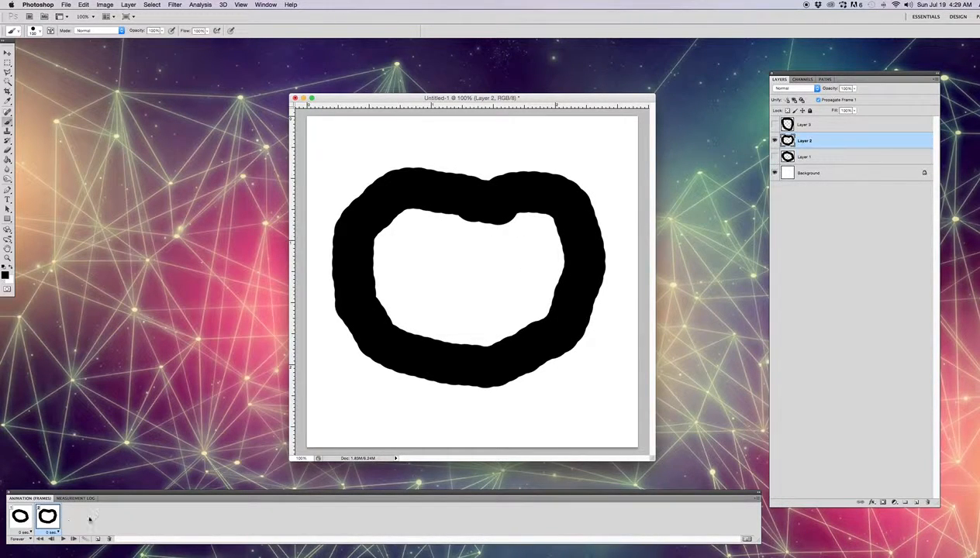
Check frames 1 and 2, and duplicate frame 2 as a third frame showing only Layer 3 and the Background
click(21, 518)
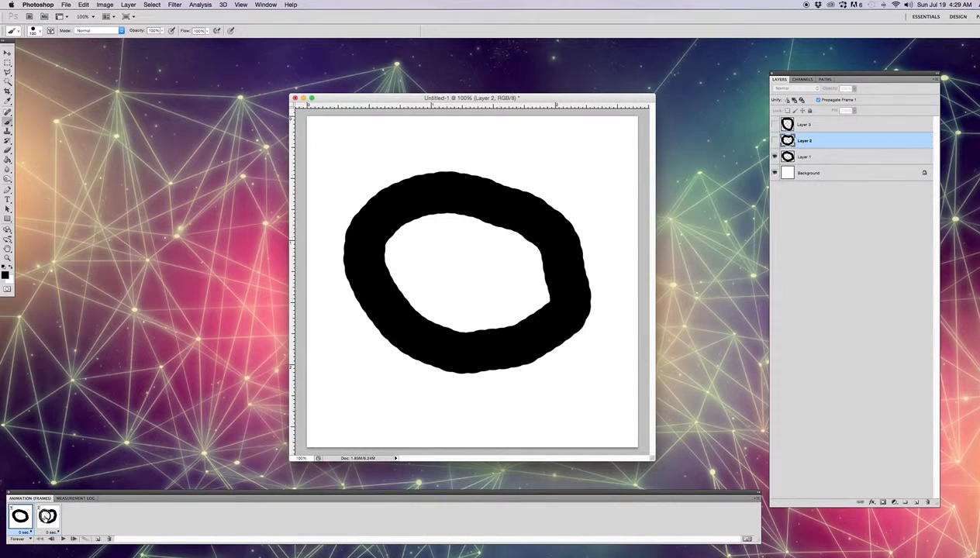
click(47, 517)
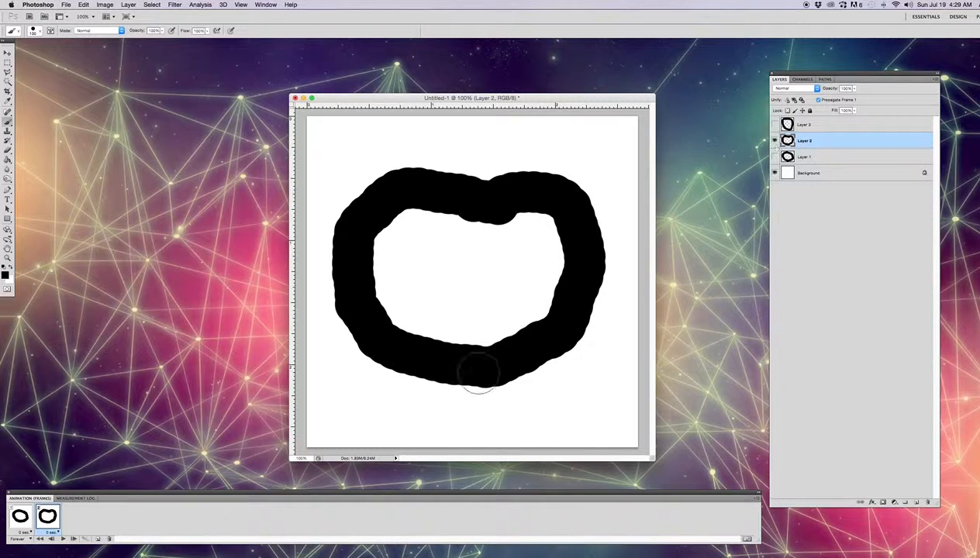
click(98, 539)
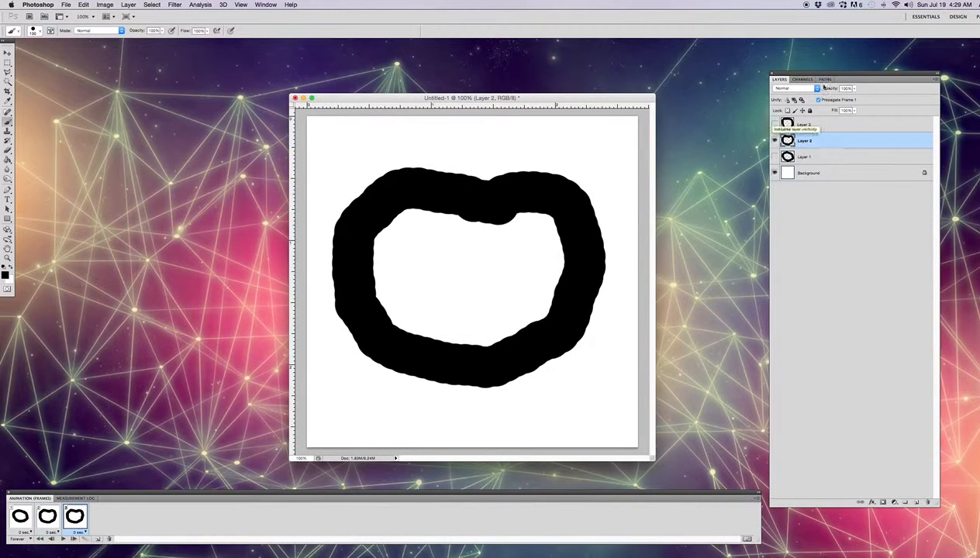
click(774, 140)
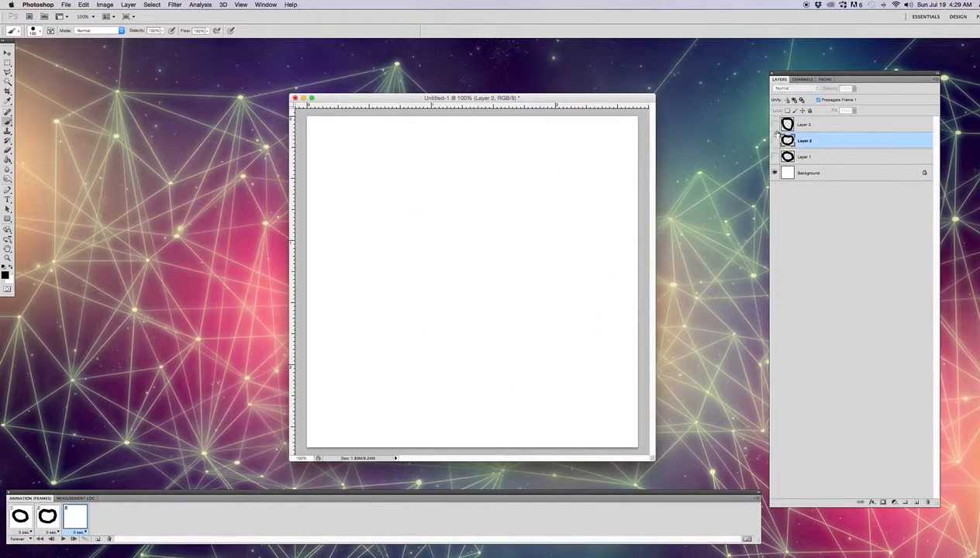
click(774, 125)
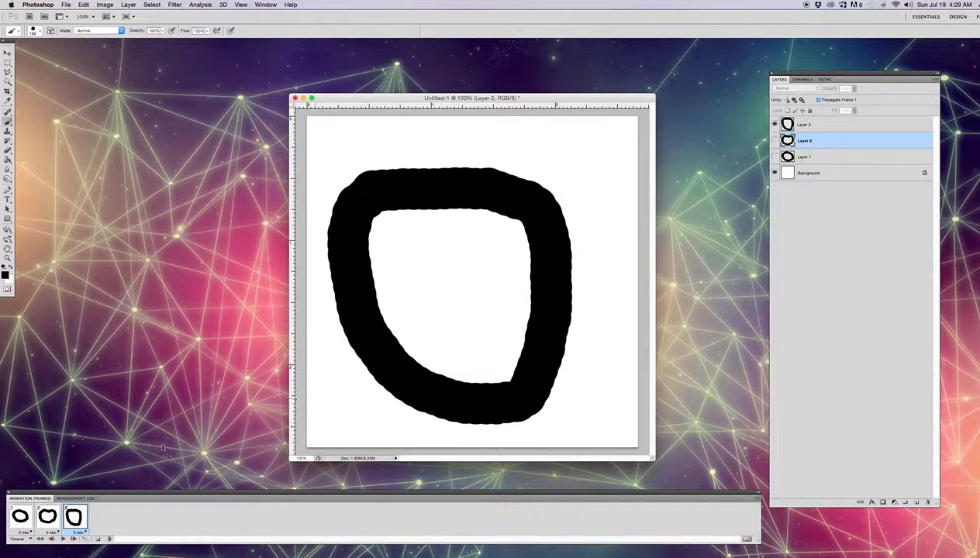
Preview the animation briefly and set the delay of all three frames to 0.2 seconds
click(64, 540)
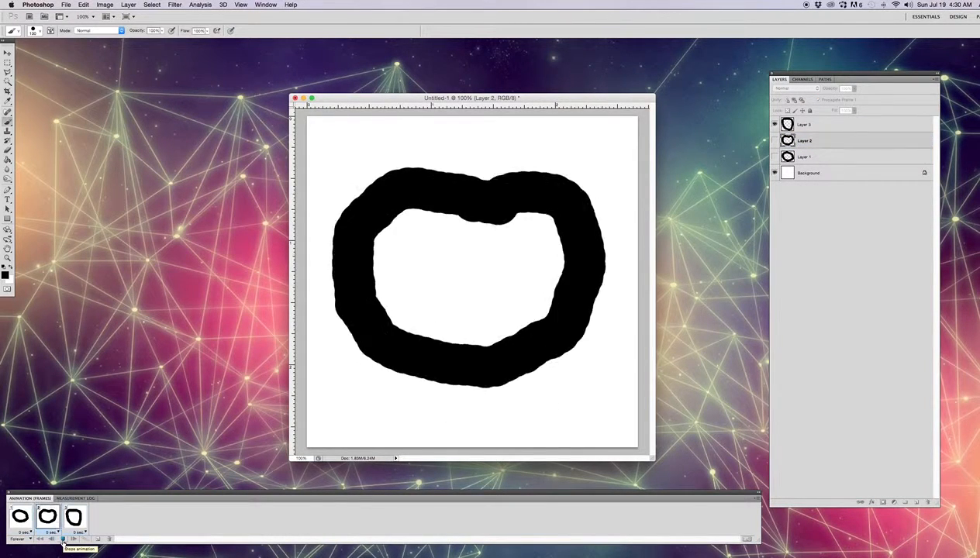
click(63, 540)
click(22, 523)
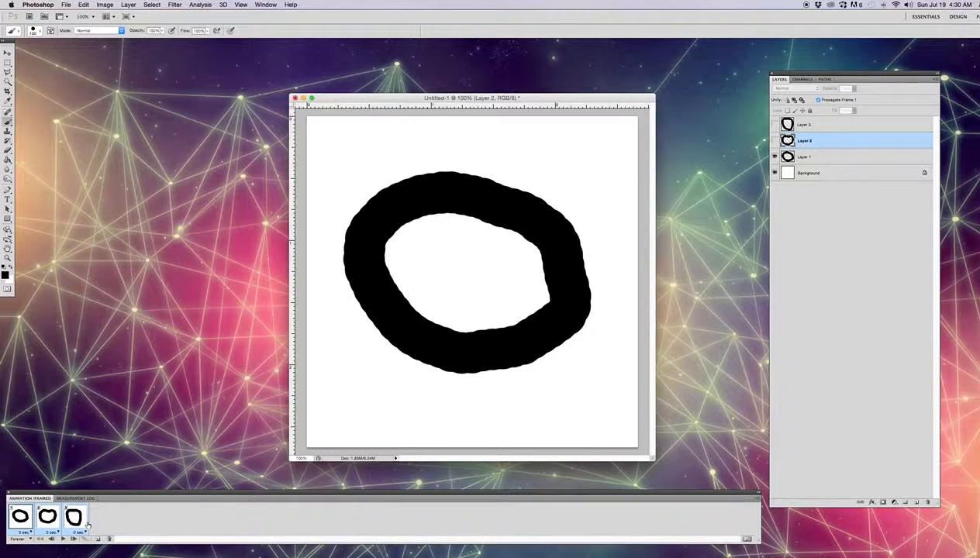
click(29, 532)
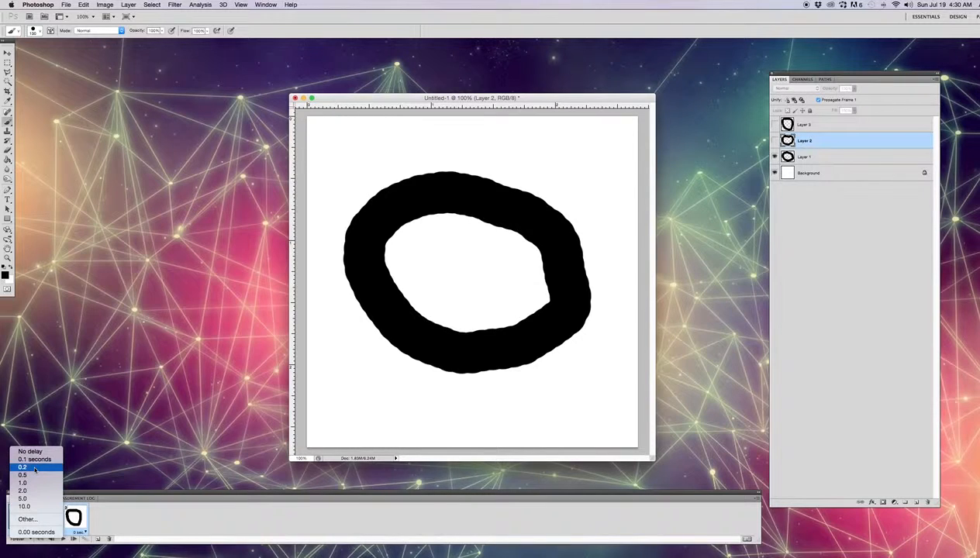
click(34, 468)
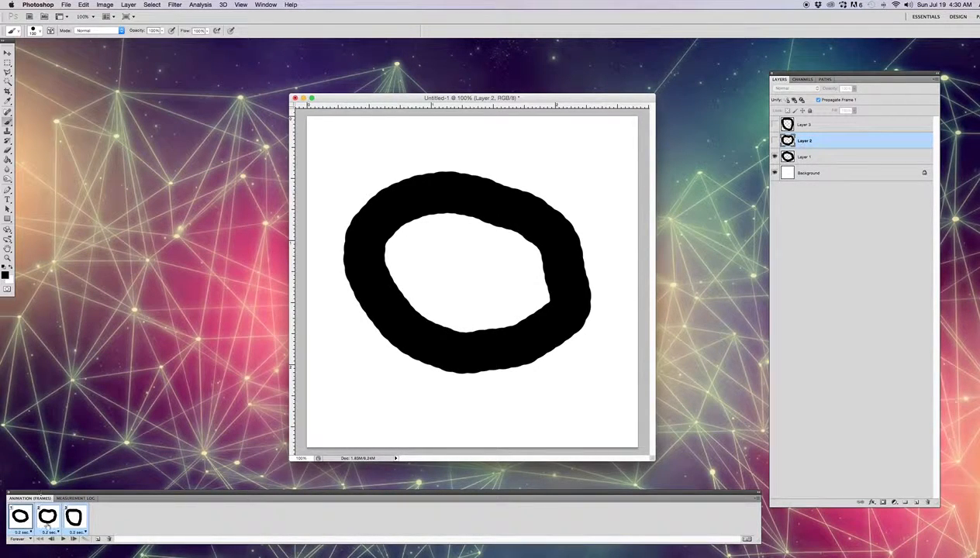
Play the retimed animation, stop it and return to the first frame
click(64, 539)
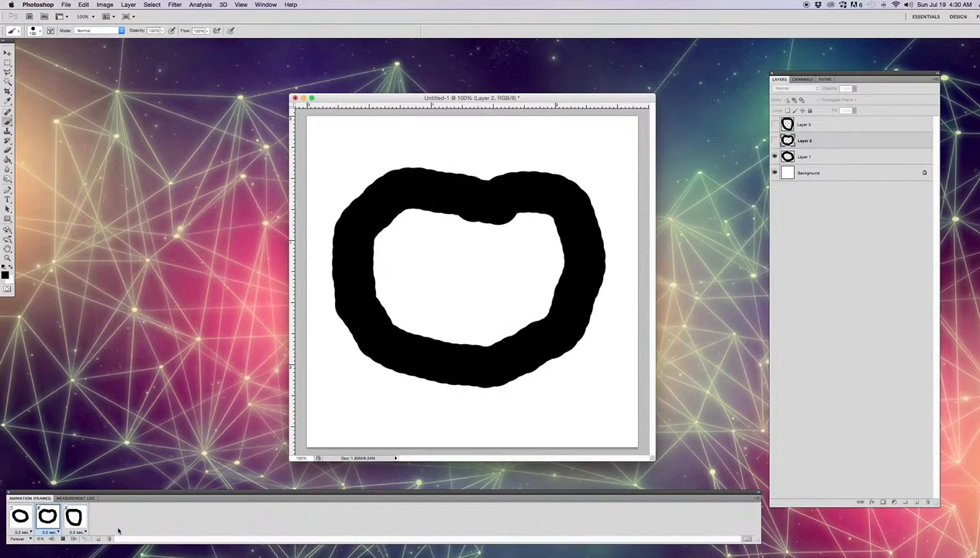
click(65, 539)
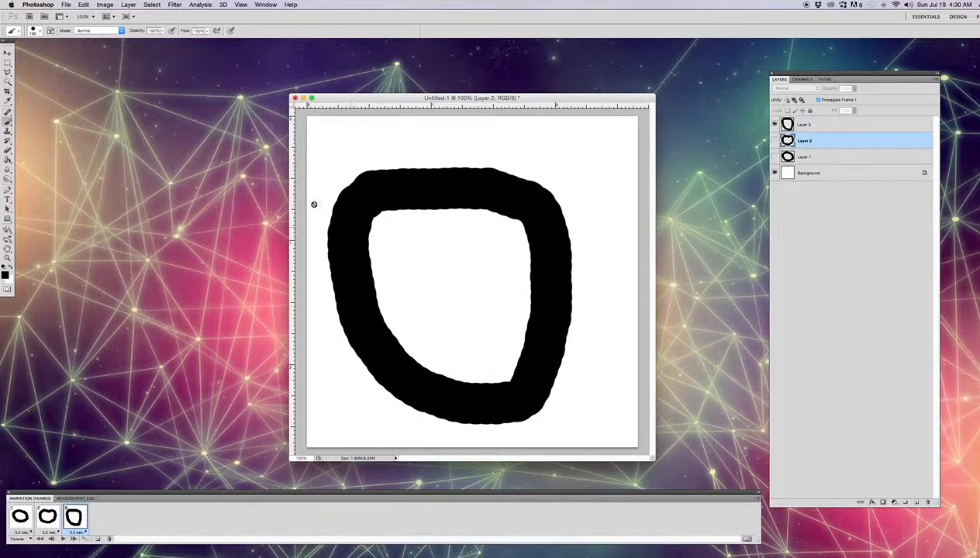
click(31, 518)
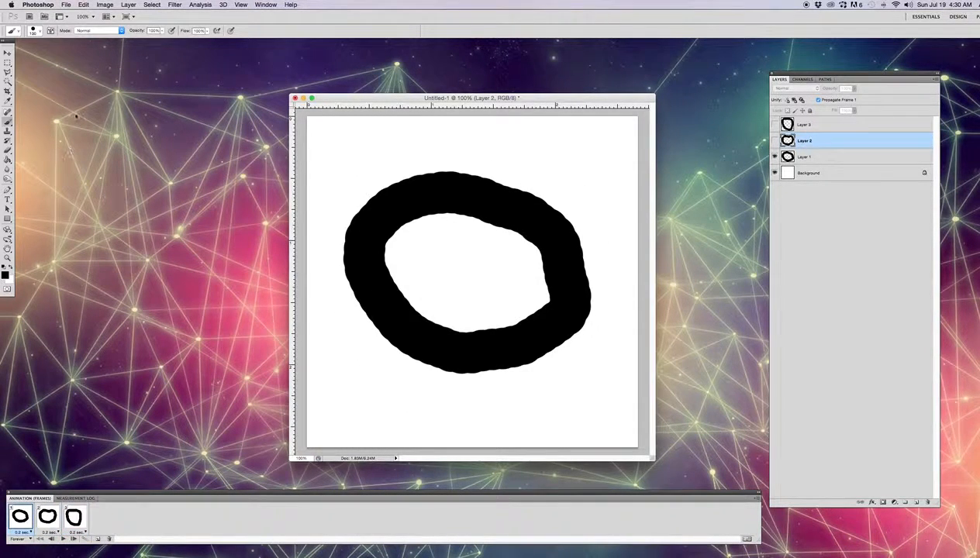
Start a Save for Web & Devices export of the animation with the GIF 64 Dithered preset
click(66, 6)
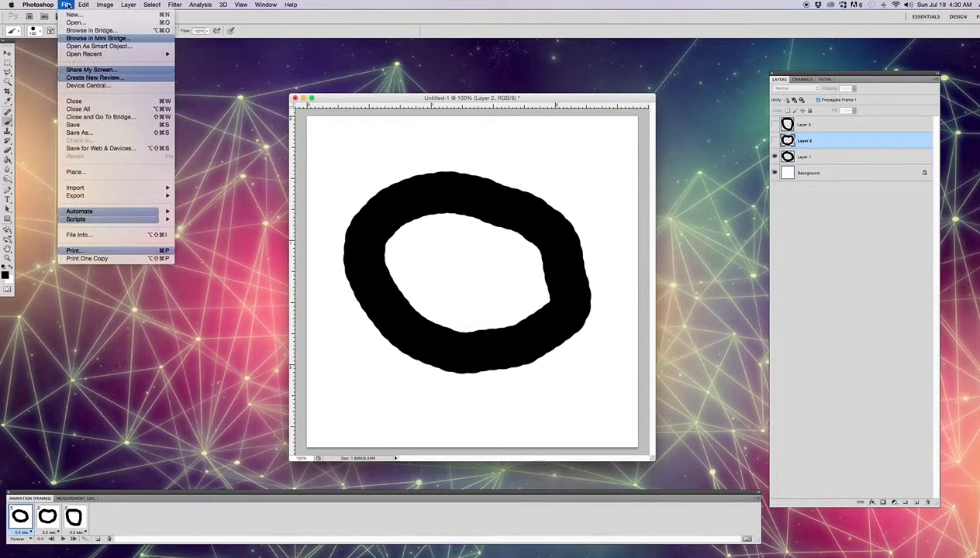
click(99, 151)
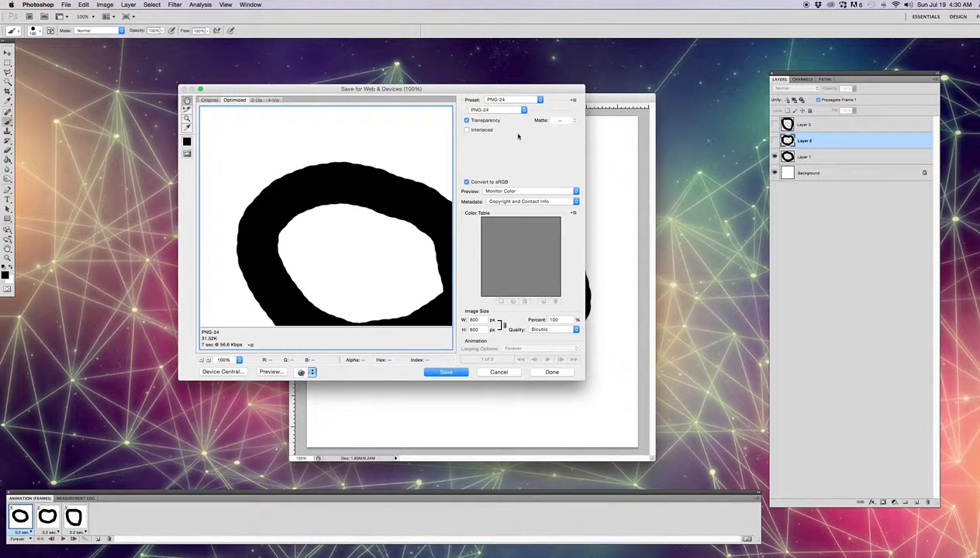
click(540, 100)
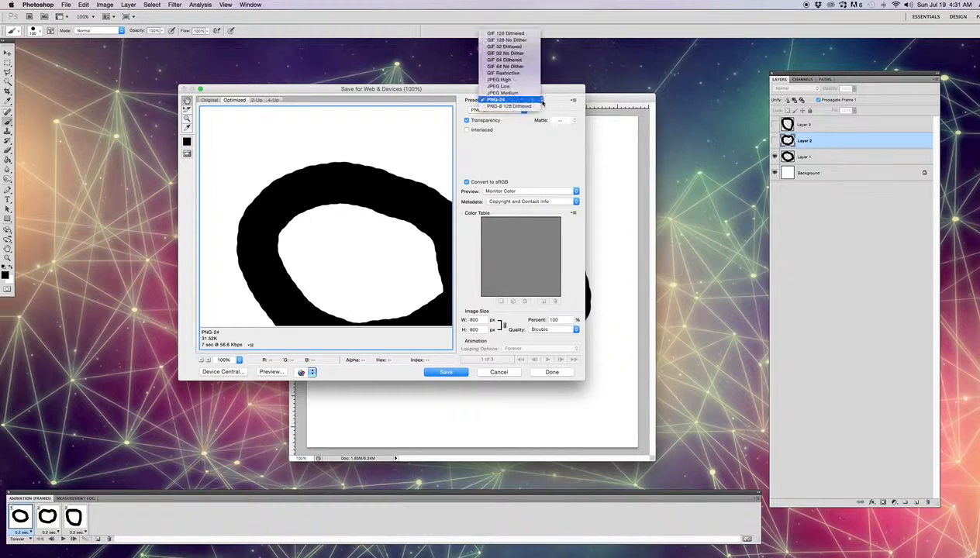
click(531, 61)
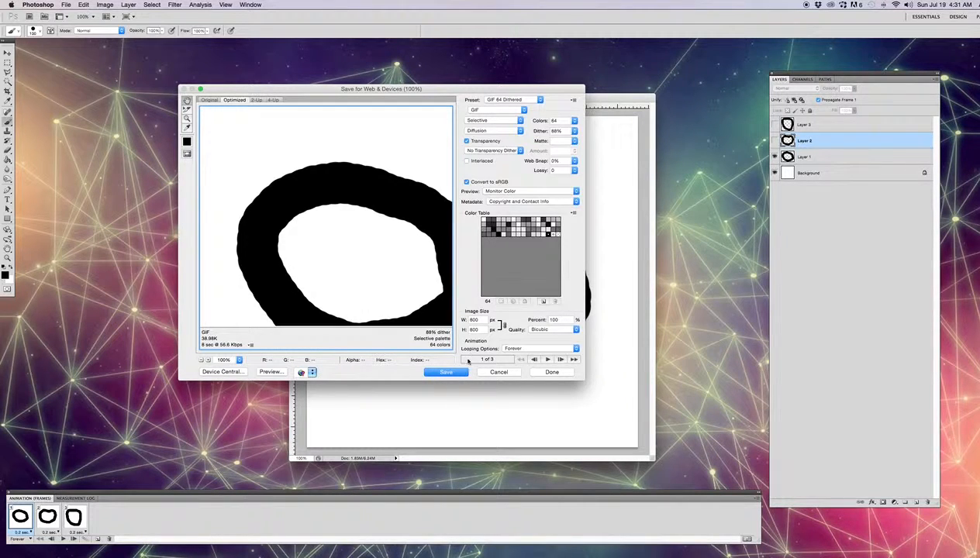
Save the optimized GIF to the Desktop under the name "animation"
click(460, 373)
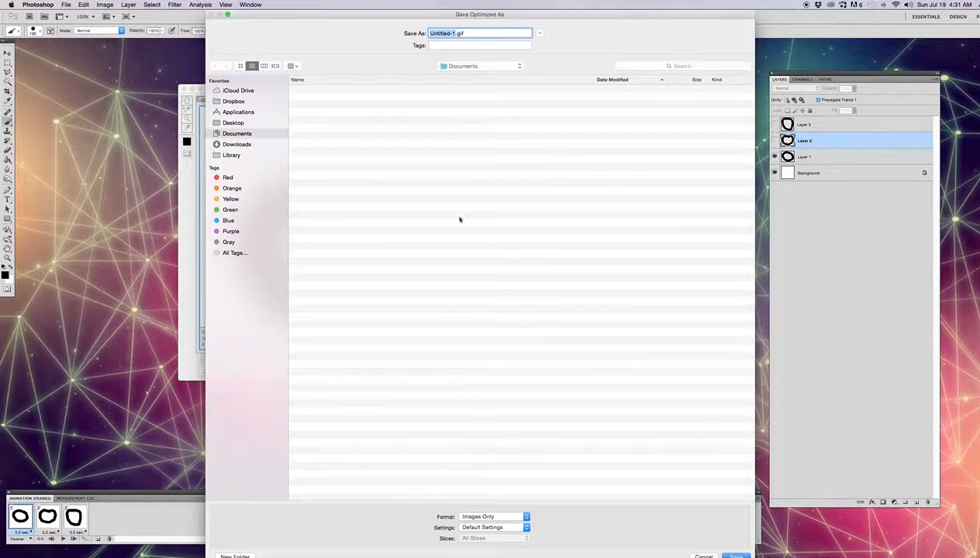
click(234, 123)
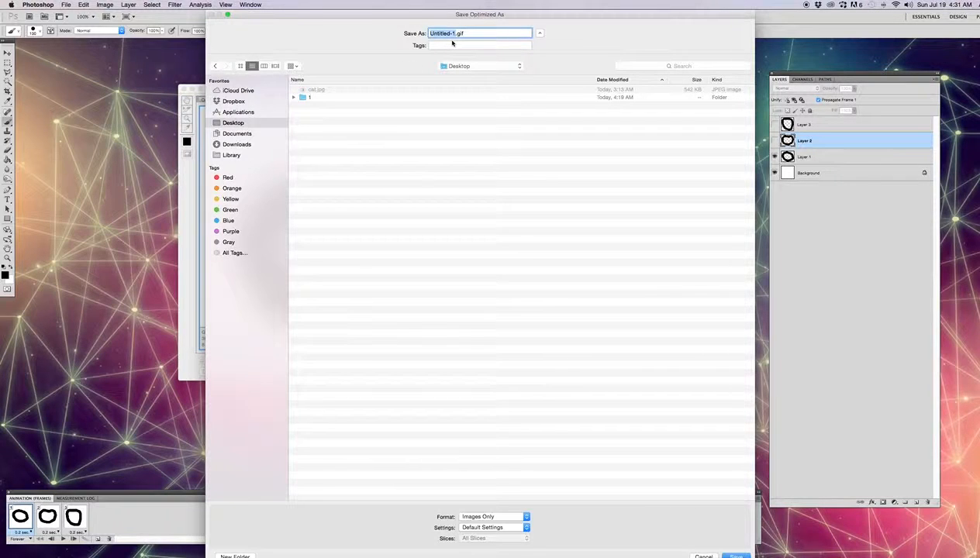
text(animation)
click(738, 556)
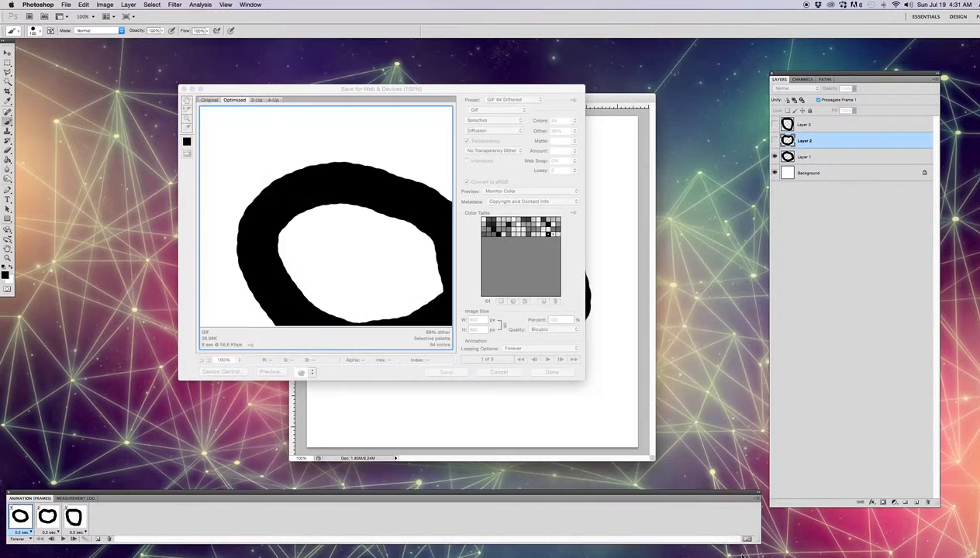